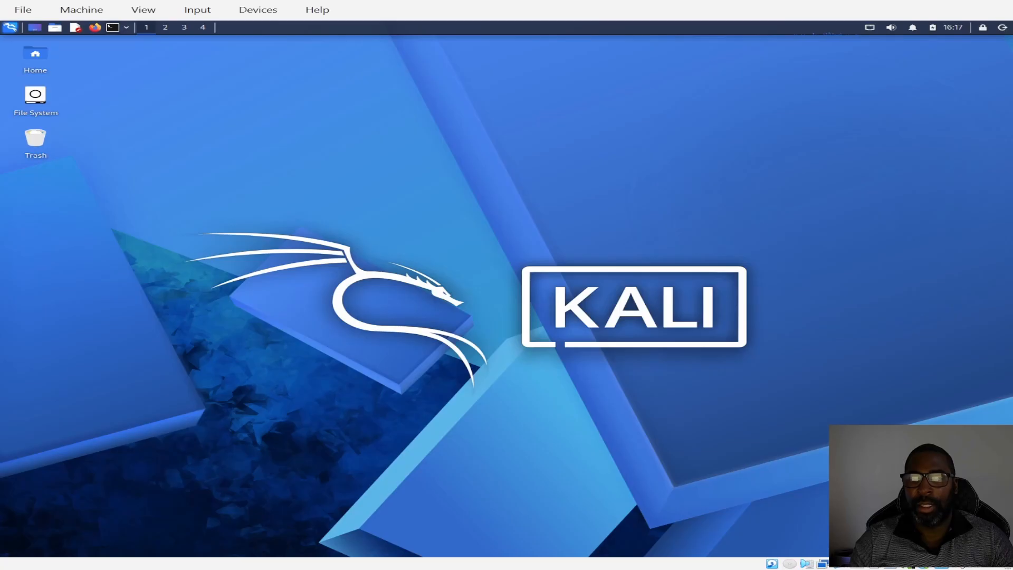
# Step: Open a terminal, ping 192.168.56.102 with four packets, and scan the same host with nmap using the -Pn option
pyautogui.click(113, 28)
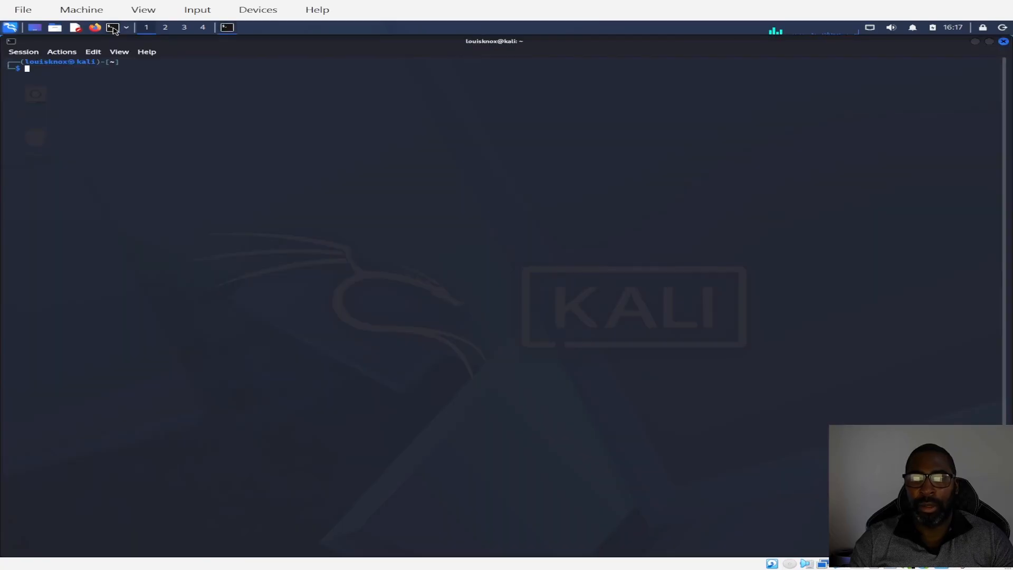
pyautogui.write('pi')
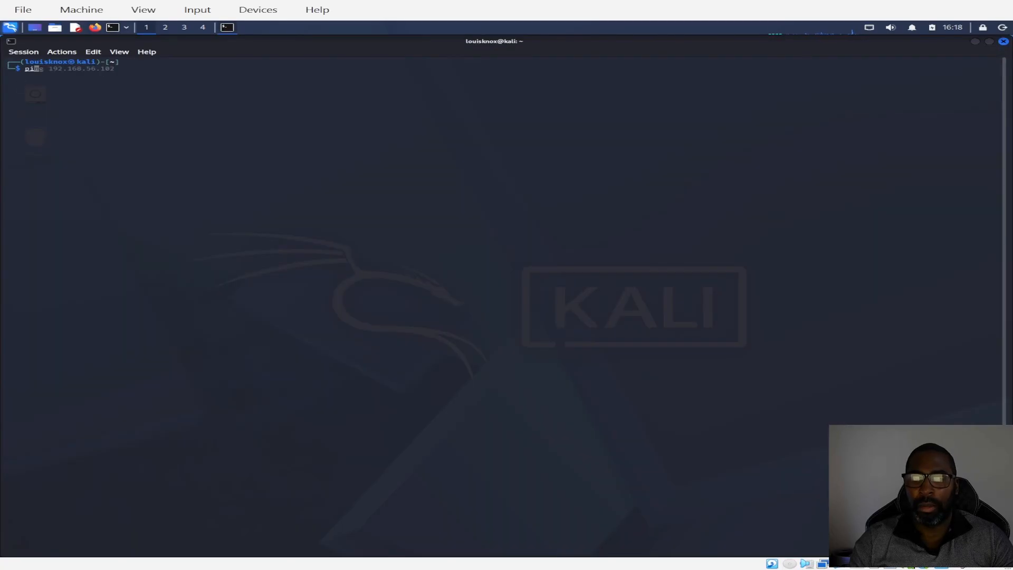
pyautogui.write('ng -c 4 192.168.56.')
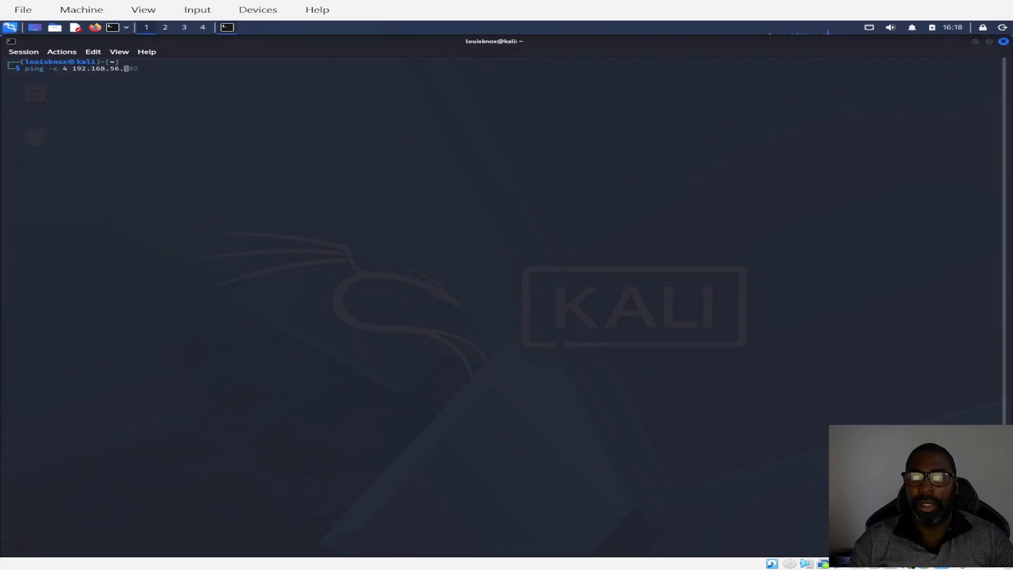
pyautogui.write('102')
pyautogui.press('Return')
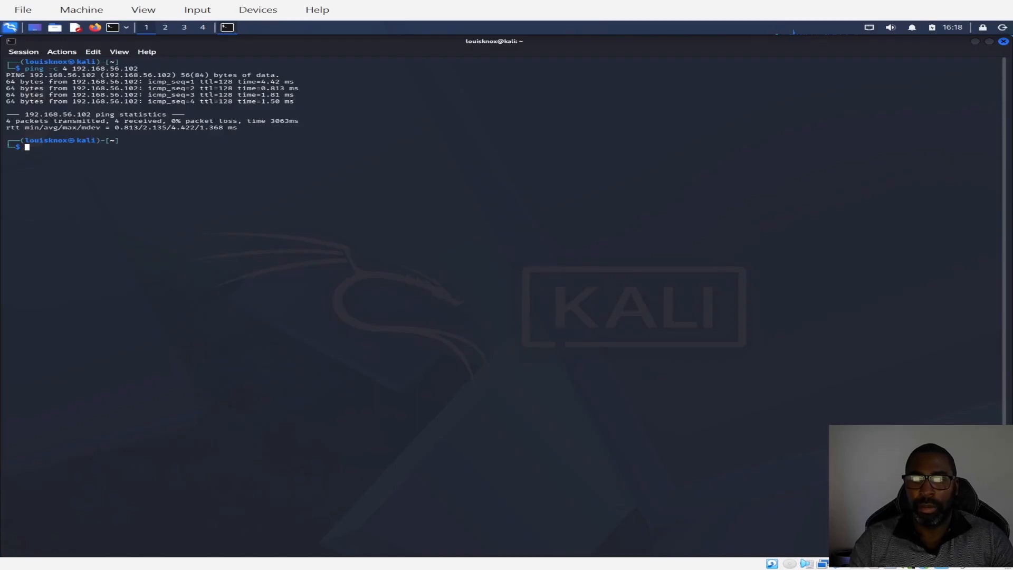
pyautogui.write('nmap -Pn 192.168.56.102')
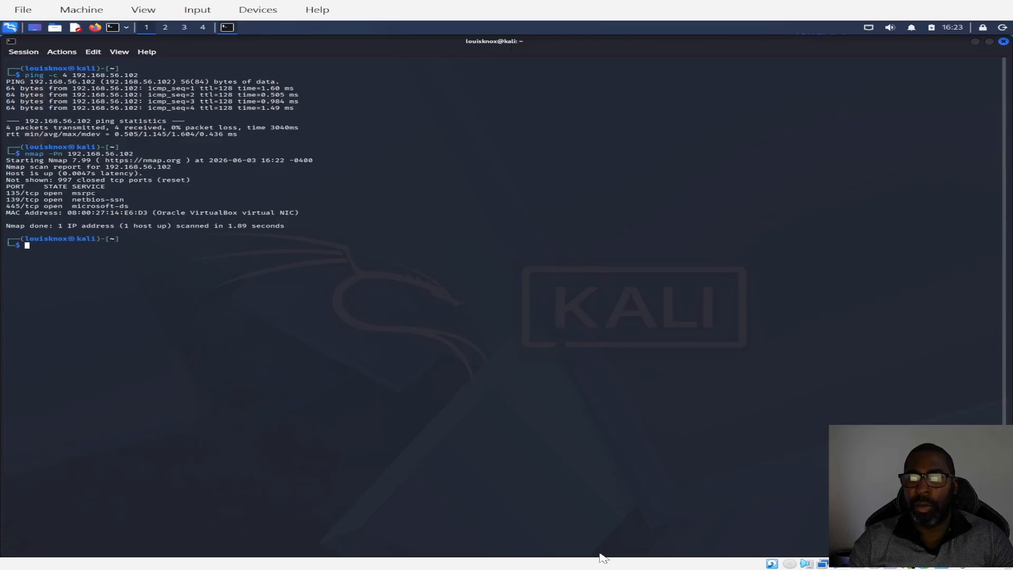
# Step: Switch to the Windows machine, find Windows Defender Firewall through search and open its advanced settings
pyautogui.click(41, 557)
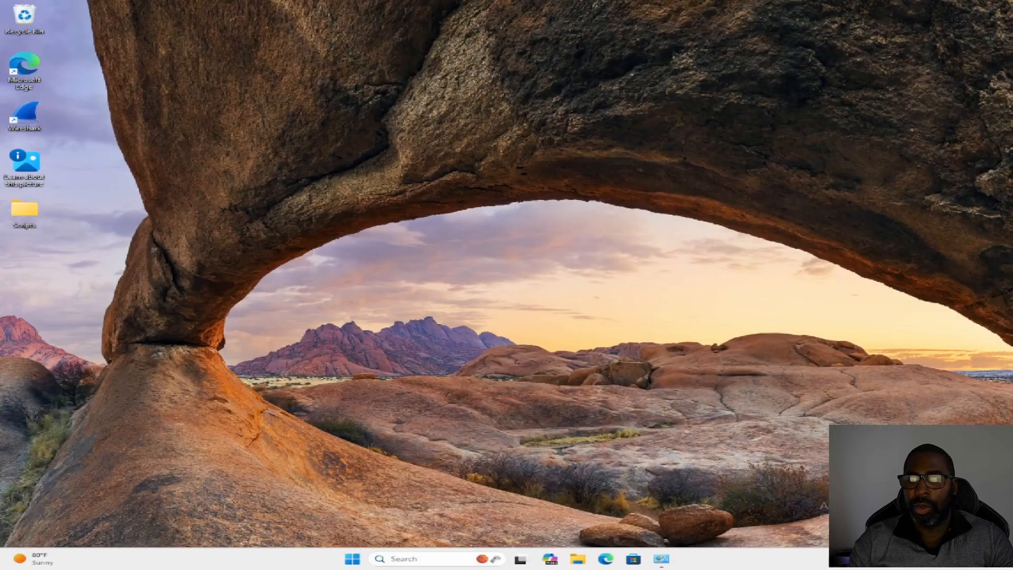
pyautogui.click(433, 556)
pyautogui.write('wi')
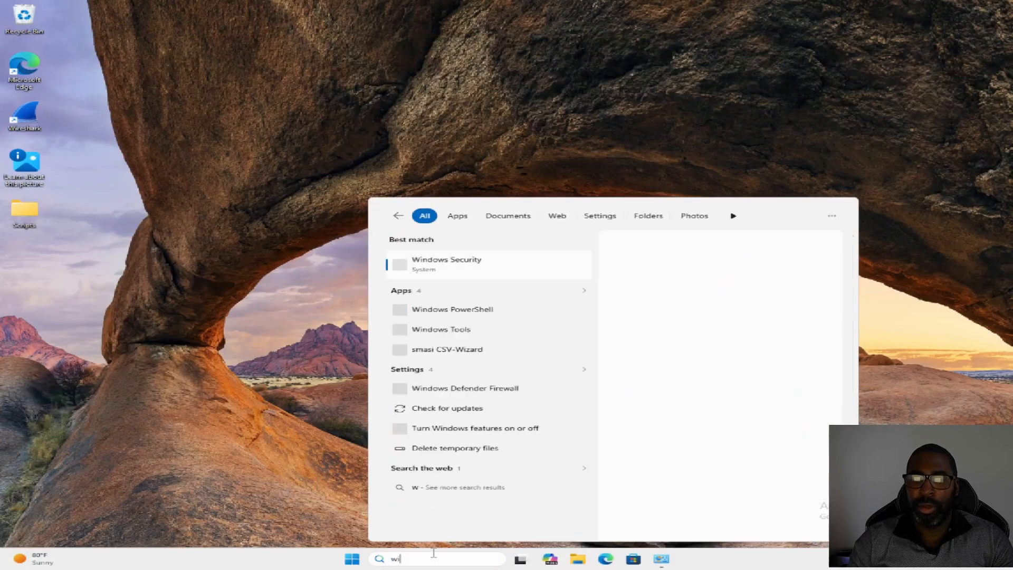
pyautogui.write('ndows d')
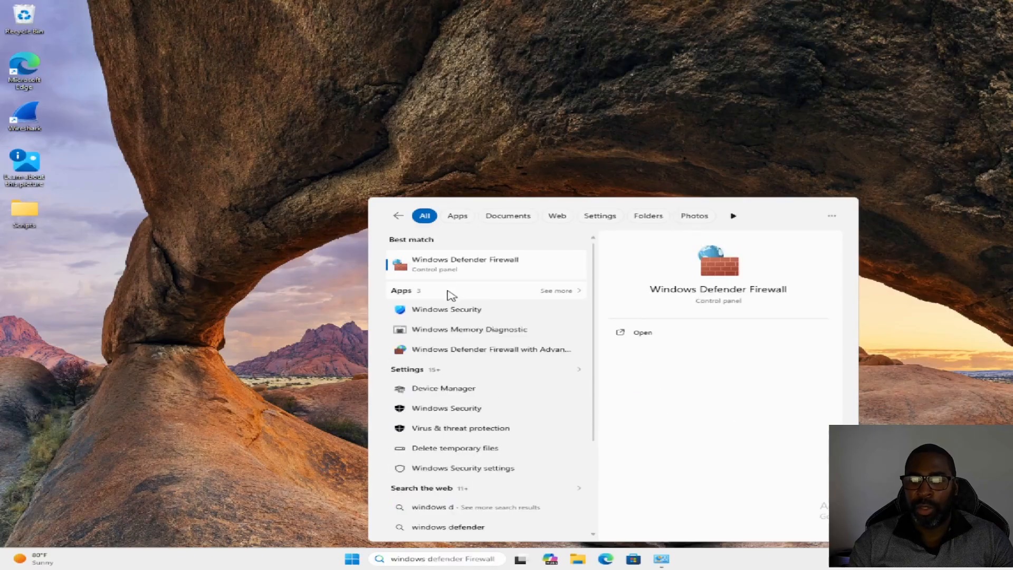
pyautogui.click(452, 271)
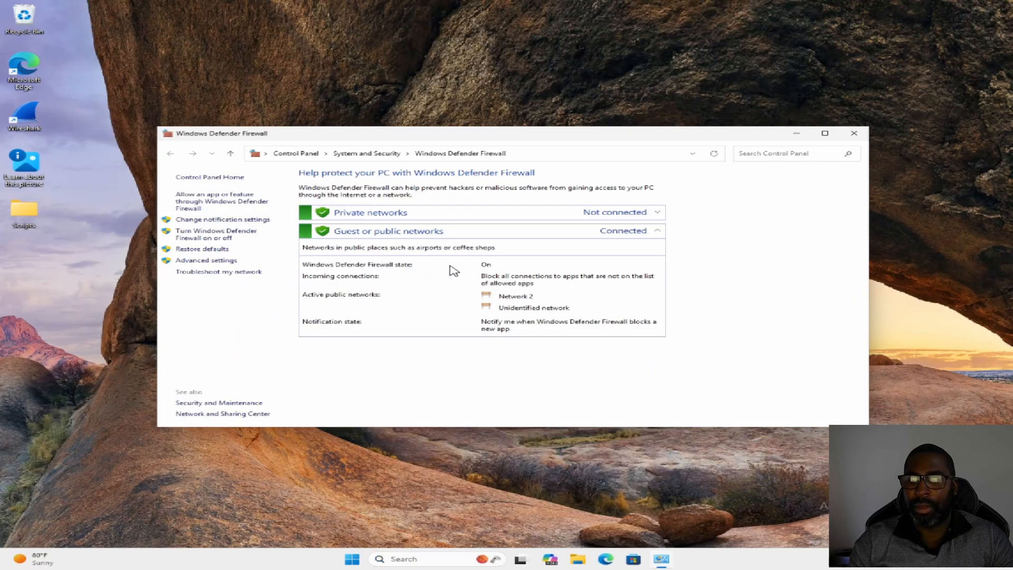
pyautogui.click(221, 263)
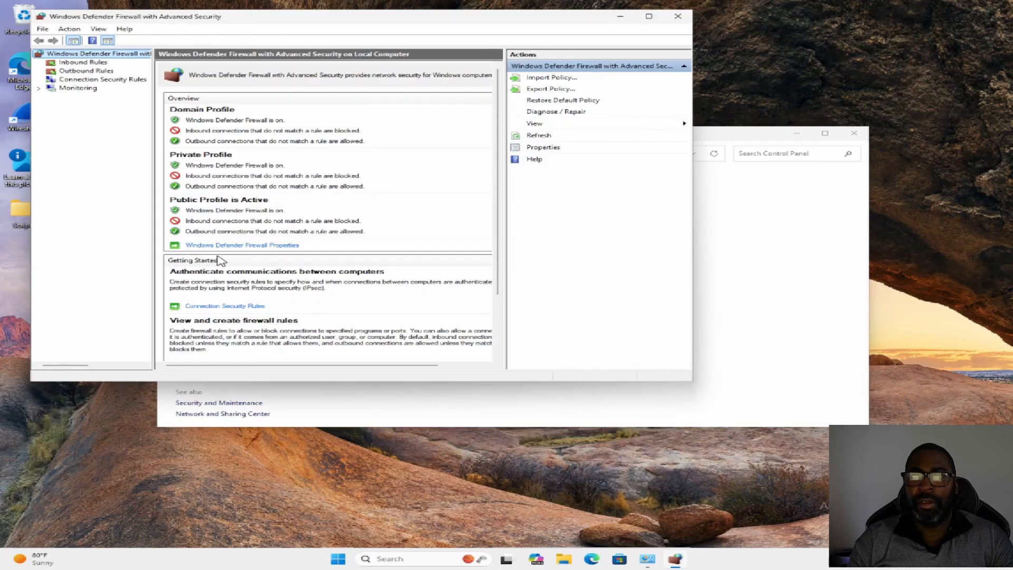
# Step: Start a new custom inbound firewall rule that applies to all programs
pyautogui.click(84, 62)
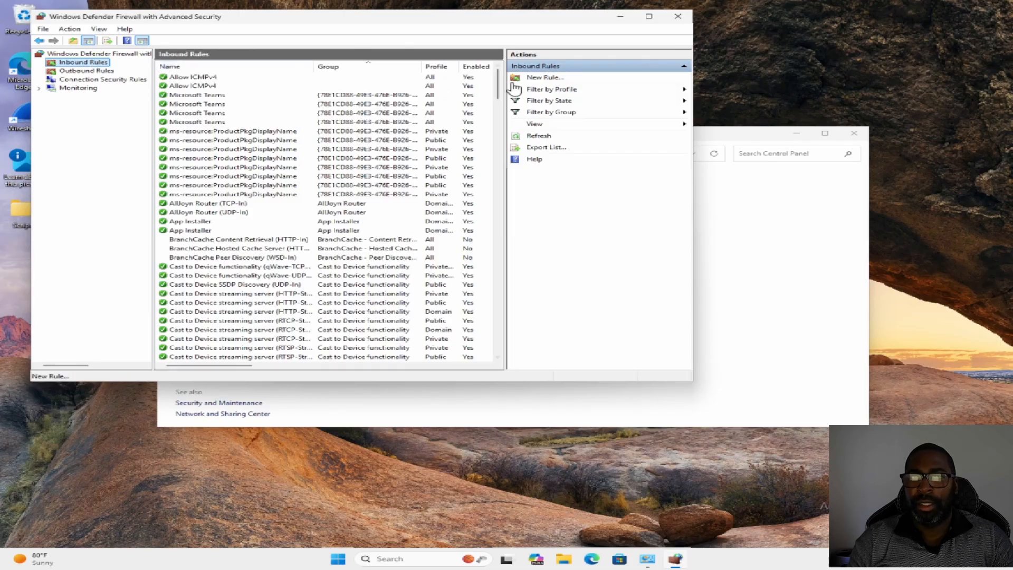
pyautogui.click(534, 80)
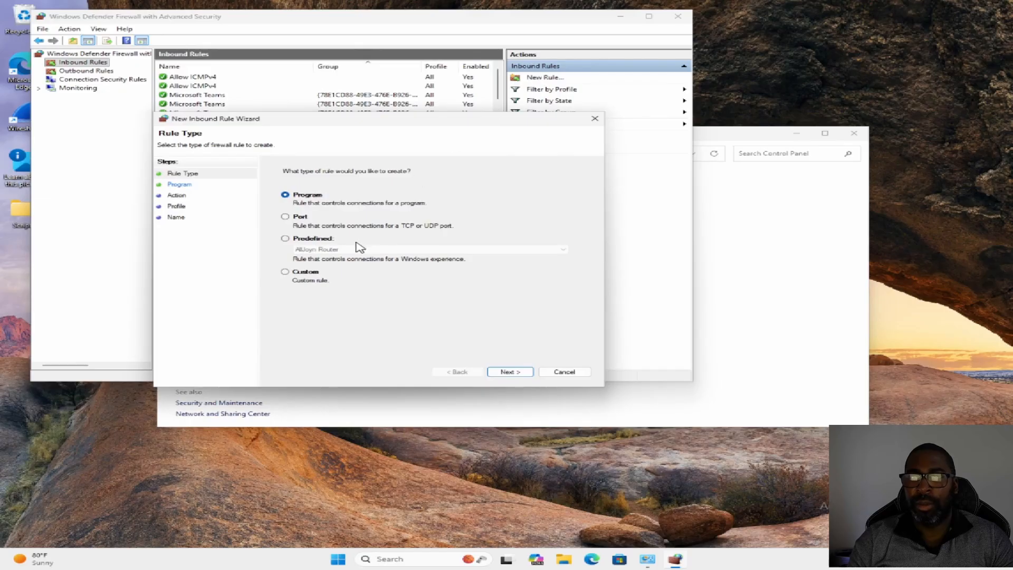
pyautogui.click(286, 272)
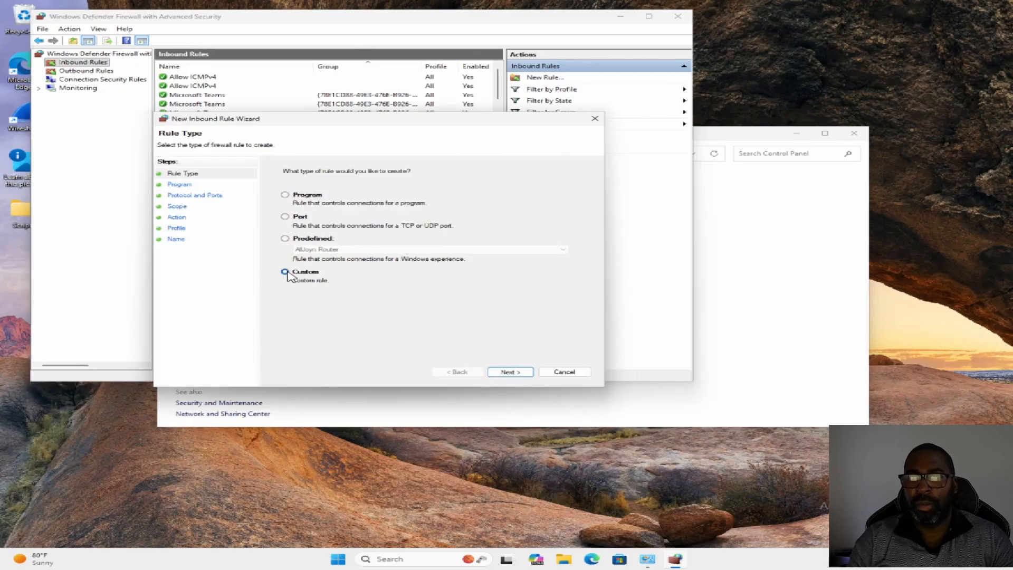
pyautogui.click(506, 372)
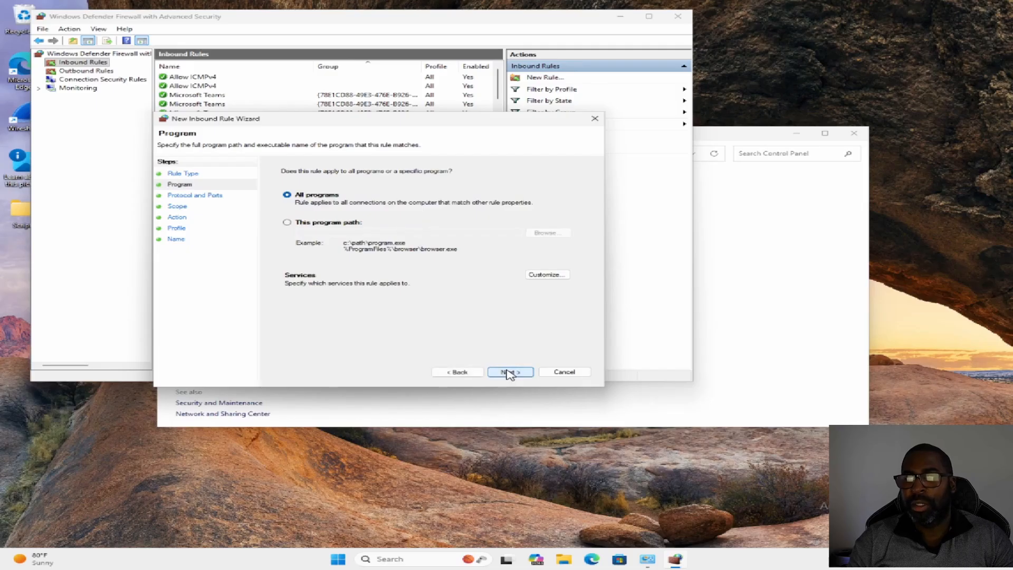
pyautogui.click(508, 372)
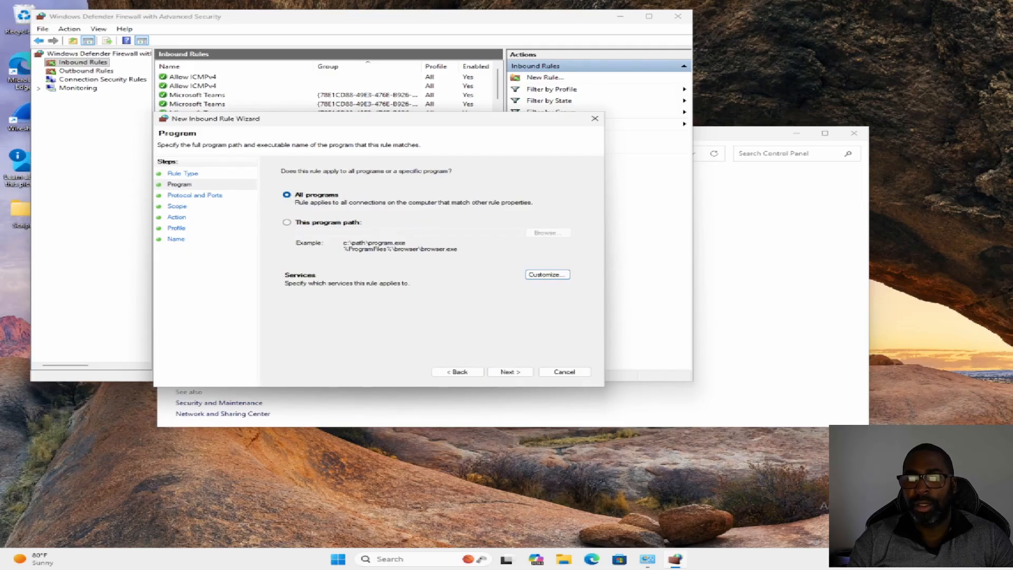
pyautogui.click(510, 372)
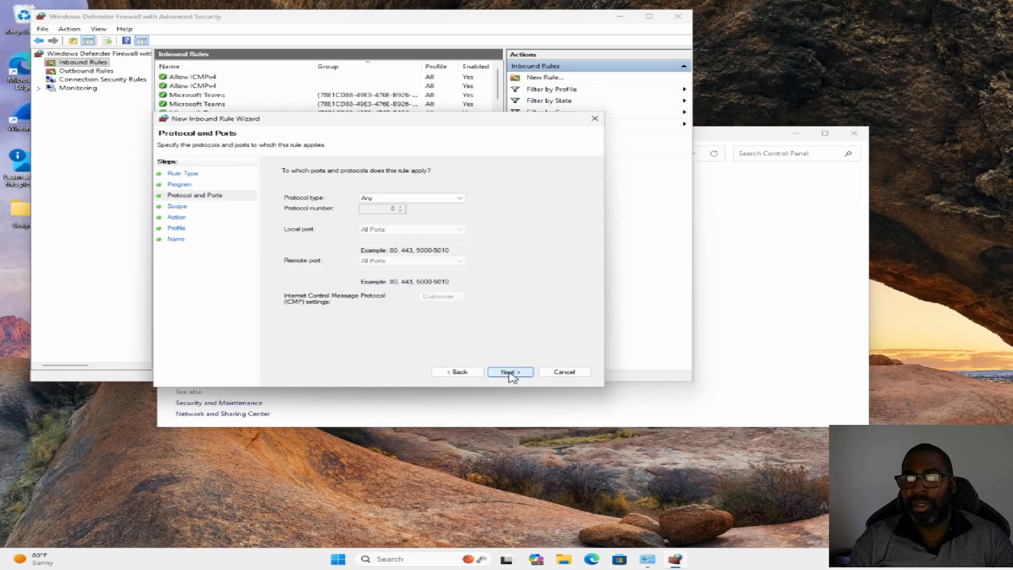
# Step: Set the rule's protocol type to ICMPv4 and limit it to the specific ICMP type Echo Request
pyautogui.click(461, 198)
pyautogui.click(402, 232)
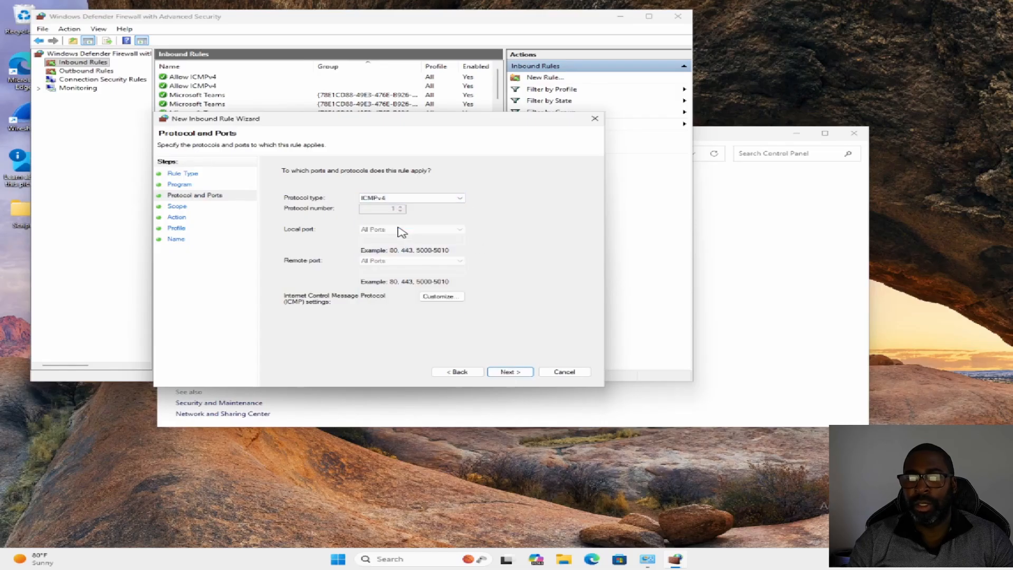
pyautogui.click(441, 297)
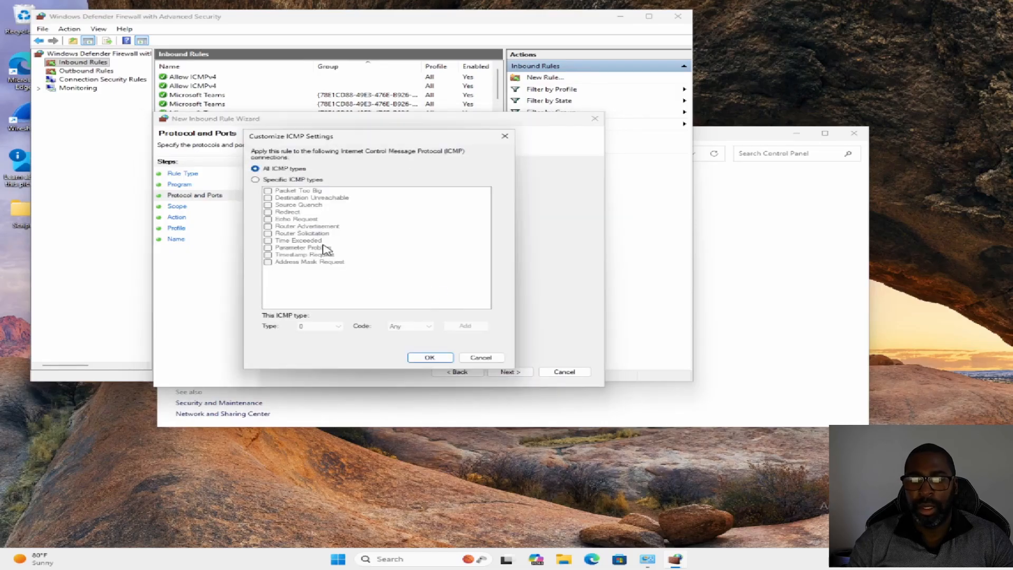
pyautogui.click(255, 180)
pyautogui.click(268, 219)
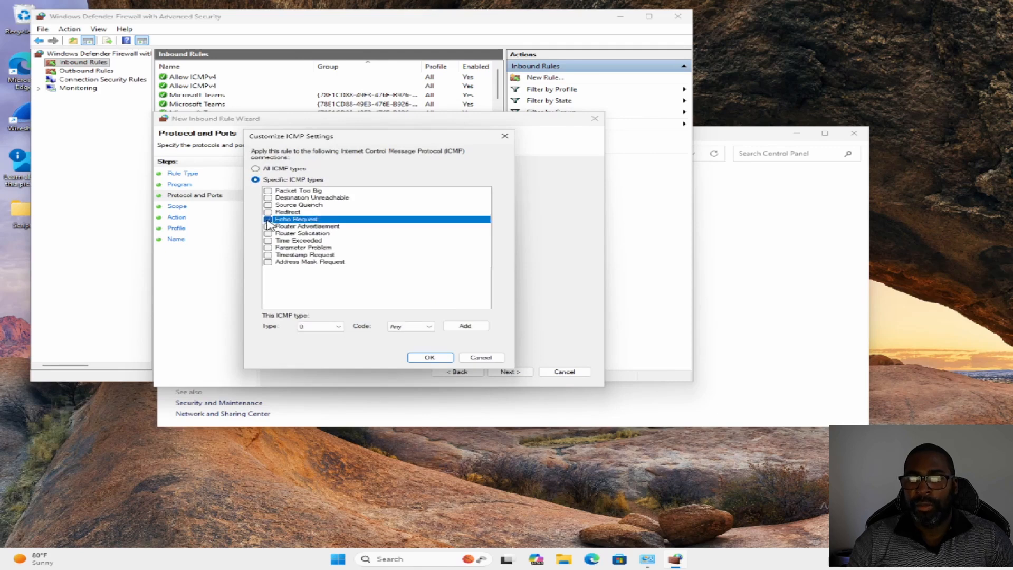
pyautogui.click(438, 358)
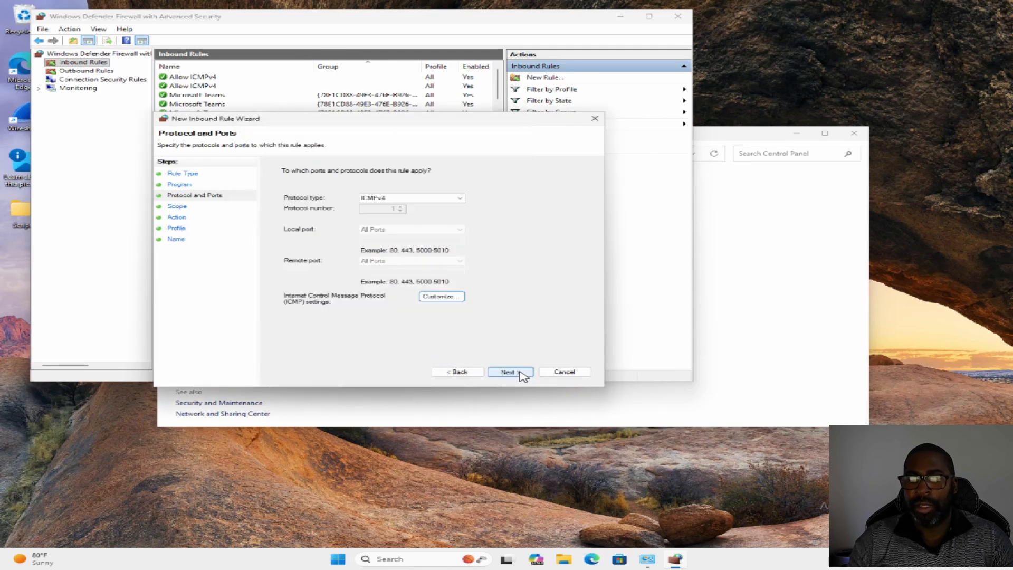
# Step: Keep the default scope, set the rule's action to block the connection, and accept the default profiles
pyautogui.click(522, 376)
pyautogui.click(508, 372)
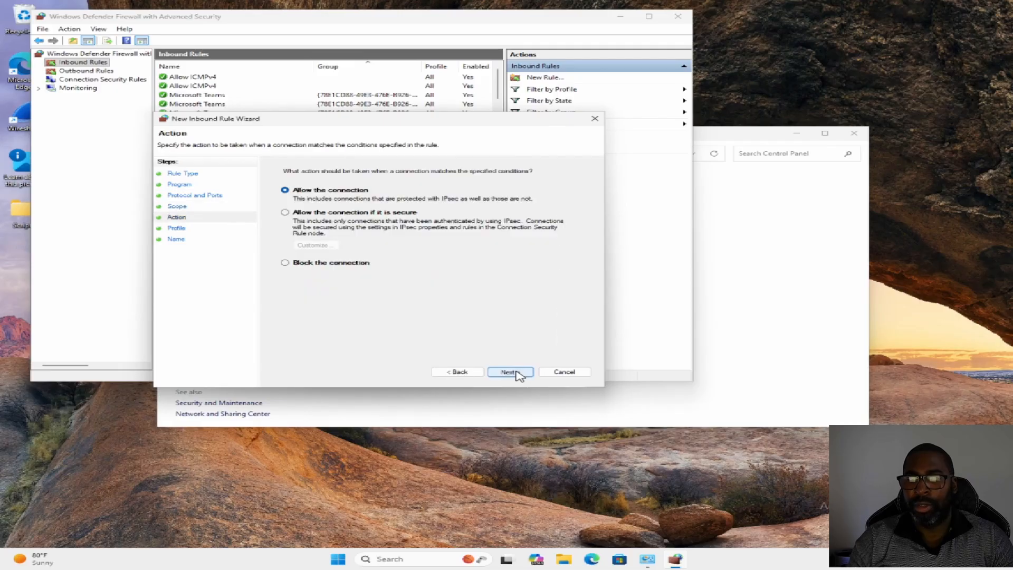
pyautogui.click(285, 262)
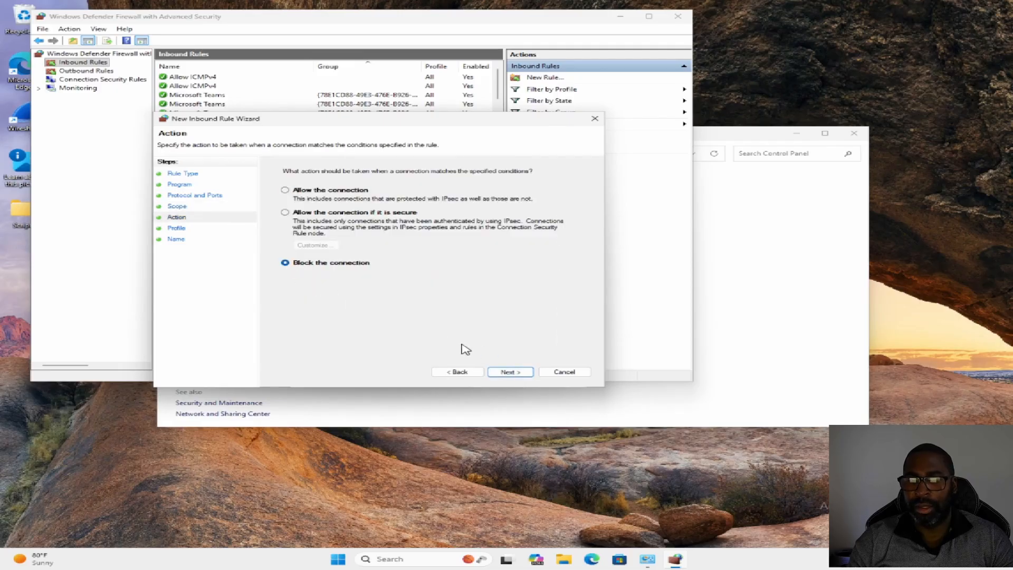
pyautogui.click(493, 371)
pyautogui.click(507, 373)
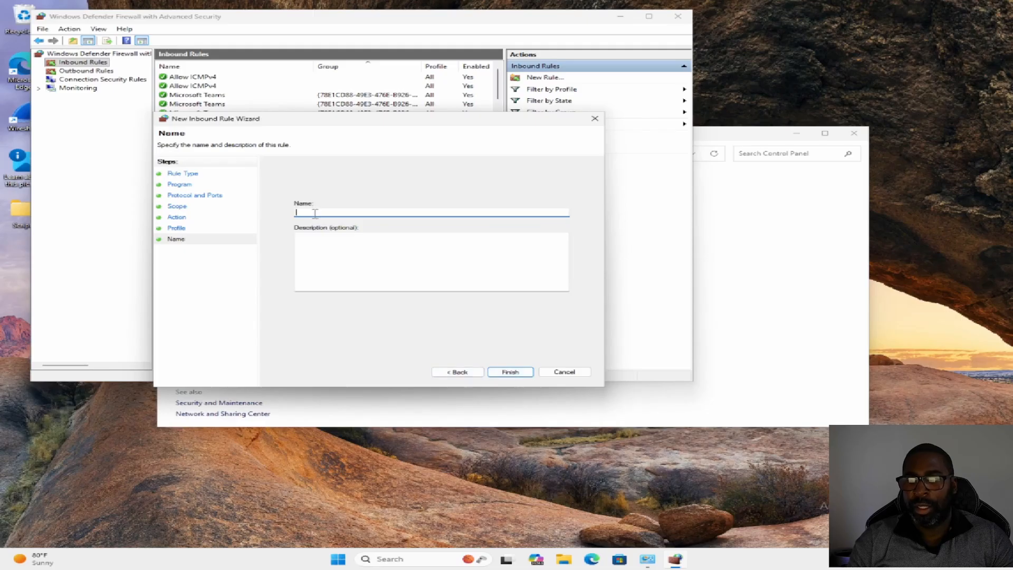
# Step: Name the inbound rule "Demo rule 1", create it, and bring the advanced firewall window to the front
pyautogui.write('Demo rule 1')
pyautogui.click(501, 372)
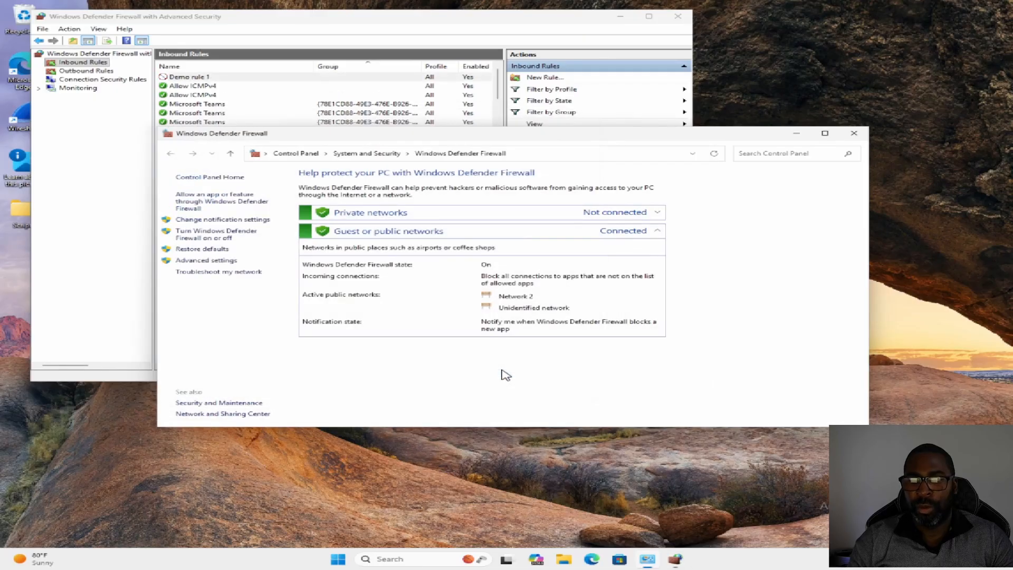
pyautogui.click(576, 25)
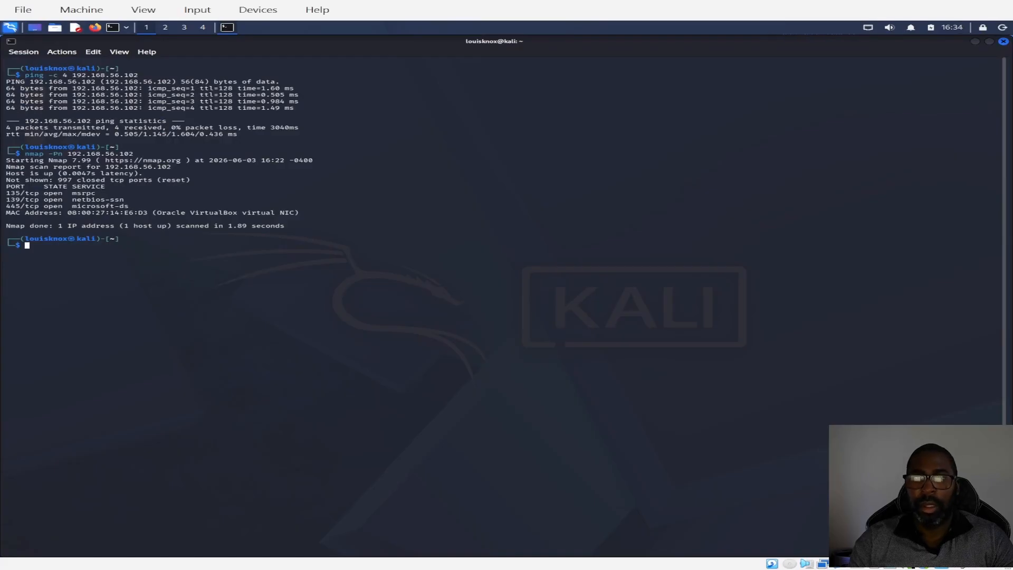
# Step: Return to the Kali terminal and ping 192.168.56.102 again with four packets
pyautogui.write('ping')
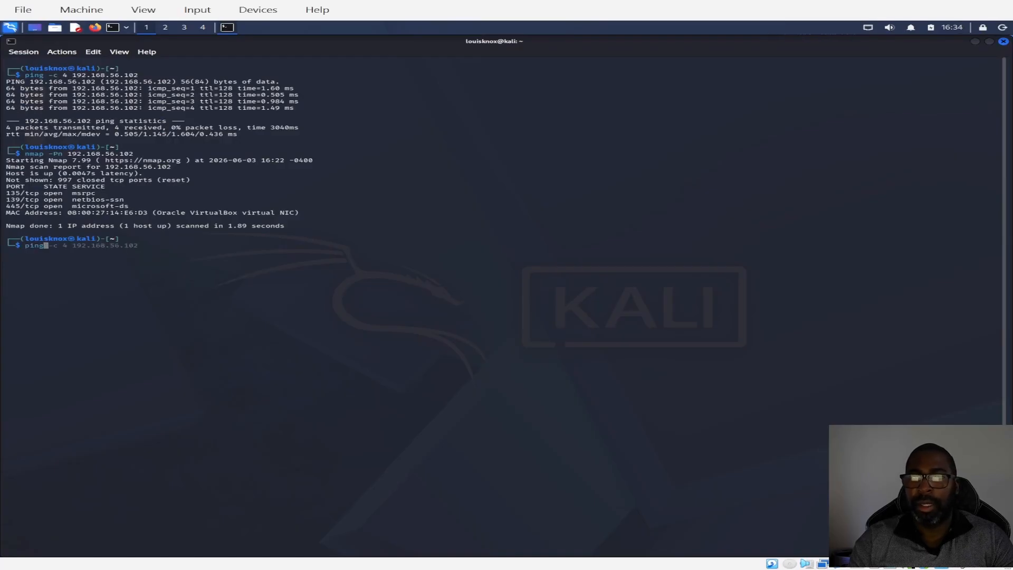
pyautogui.press('Right')
pyautogui.press('Return')
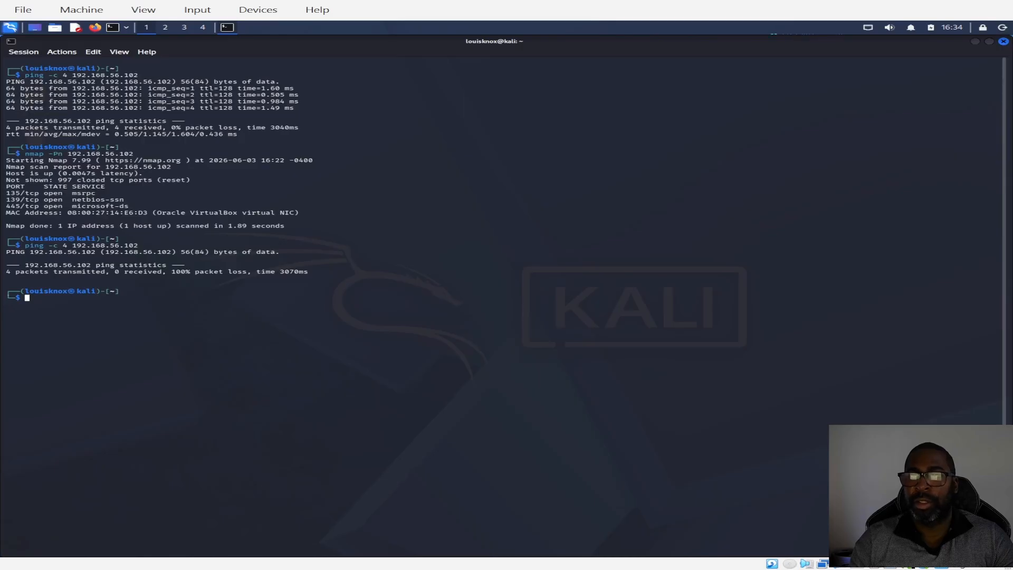
# Step: Repeat the nmap scan of 192.168.56.102 with the -Pn option
pyautogui.write('nma')
pyautogui.press('Right')
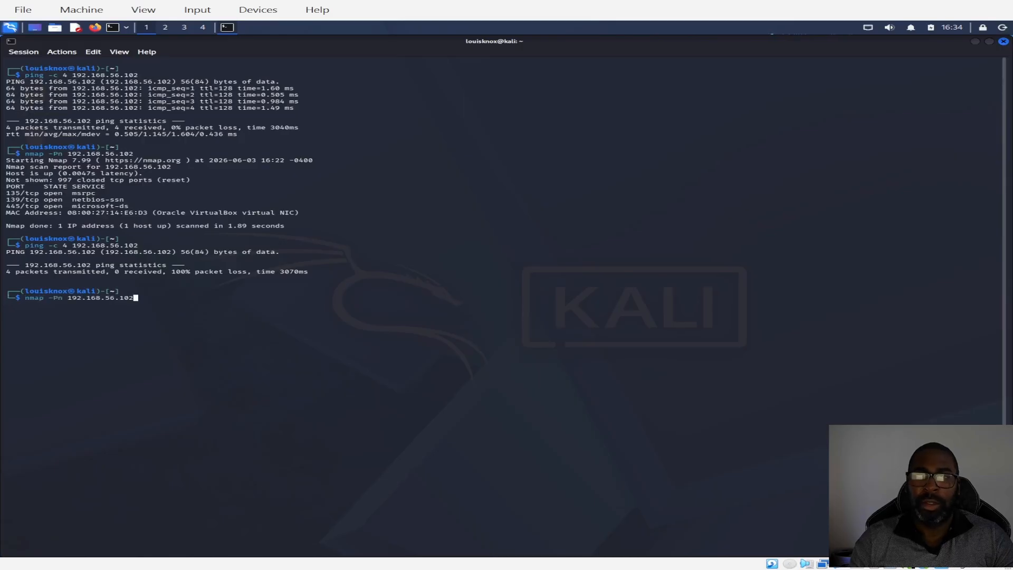
pyautogui.press('Return')
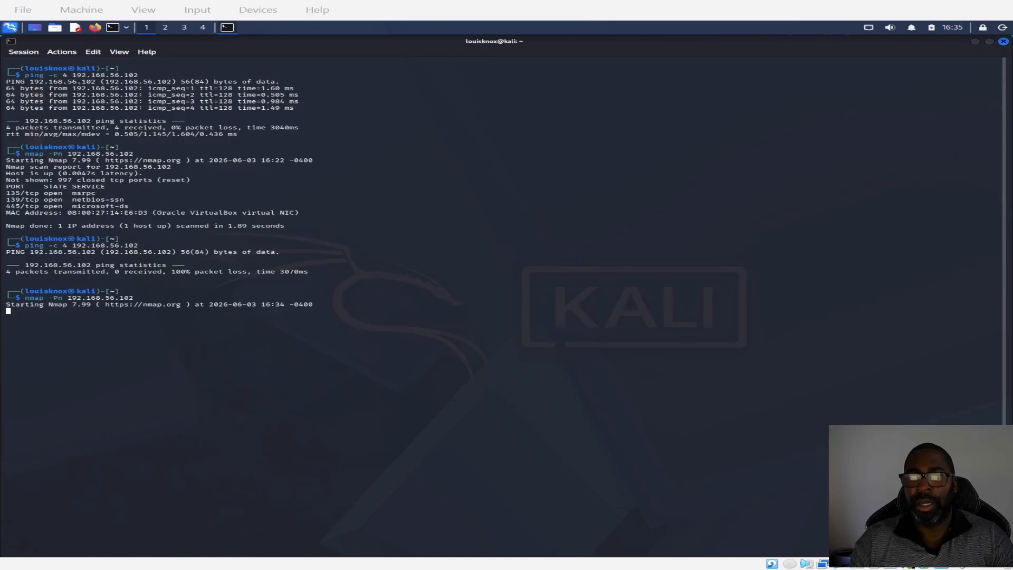